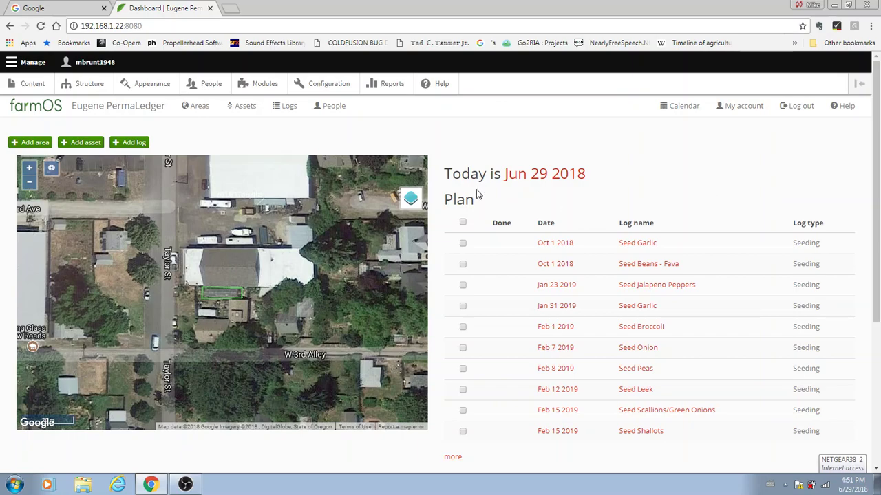
Open the farm's areas overview and switch the map's base layer to Google Hybrid.
click(196, 111)
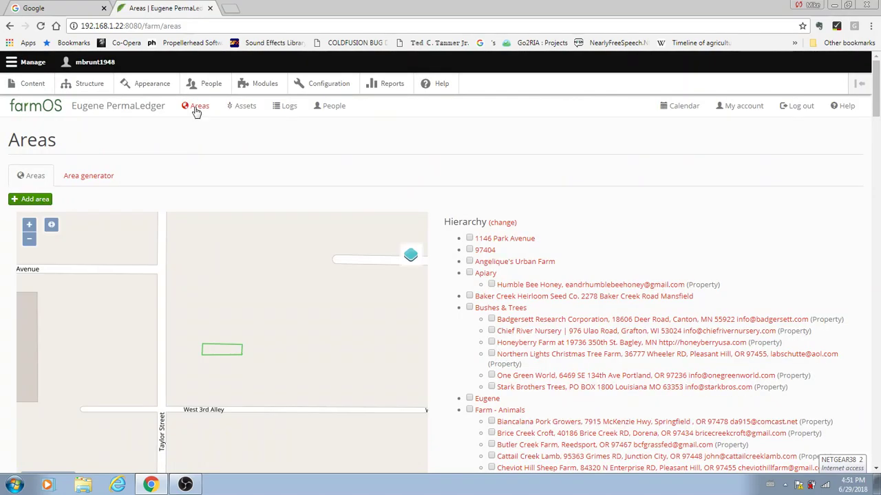
mouse_move(412, 260)
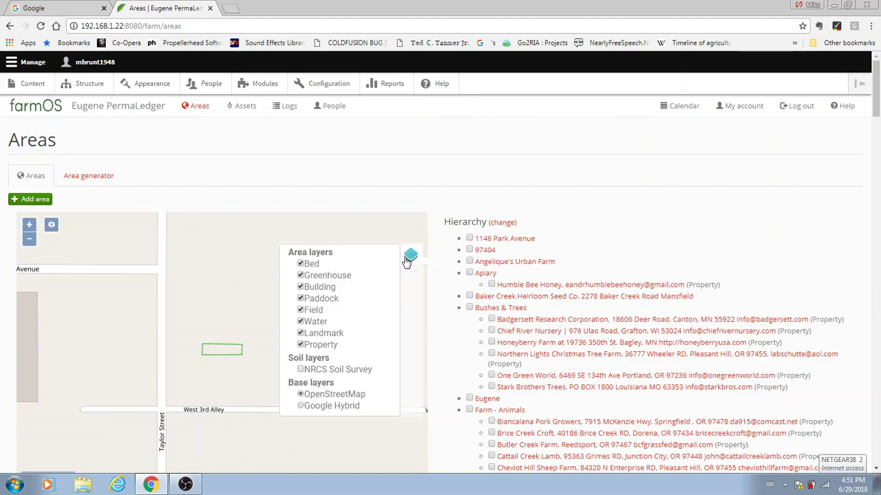
click(333, 409)
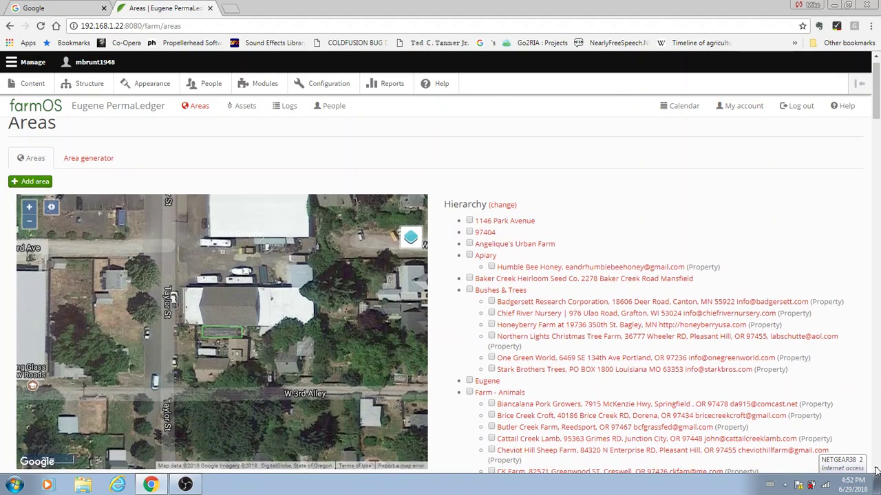
Examine the area hierarchy from the map down through the Farm - Animals and Farm - Plants properties and their fields.
click(876, 469)
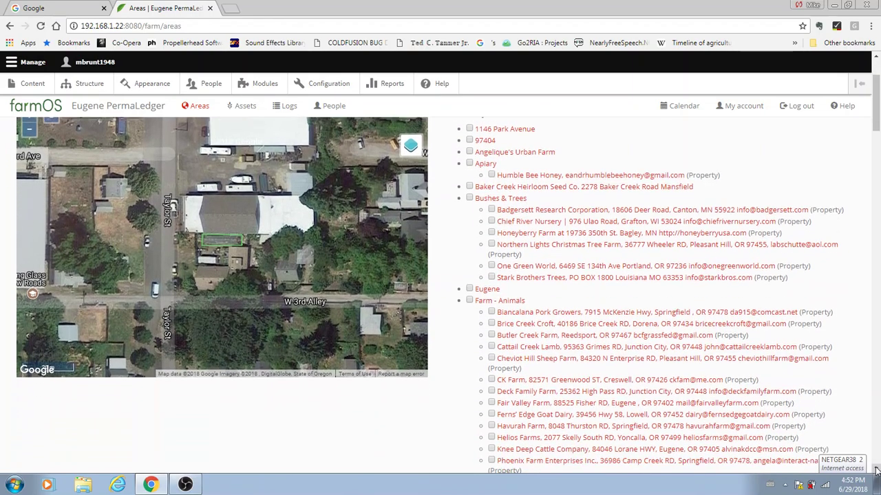
click(876, 470)
click(876, 469)
click(876, 469)
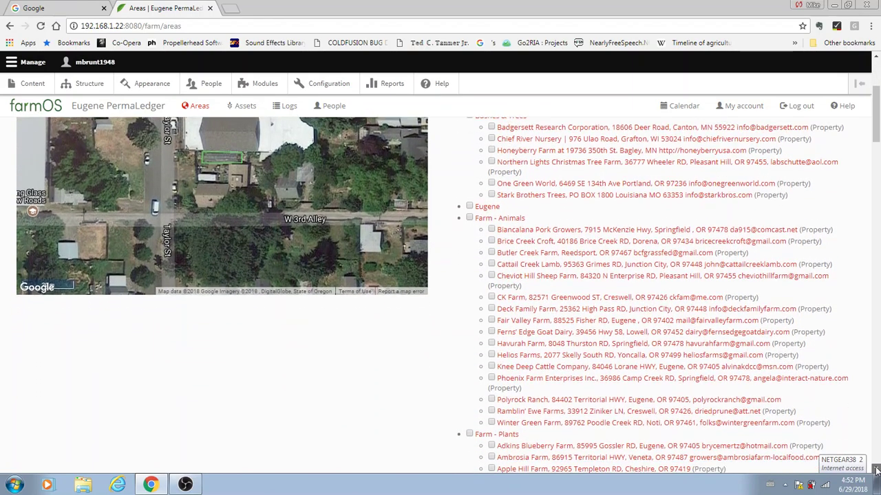
click(875, 469)
click(876, 470)
click(876, 469)
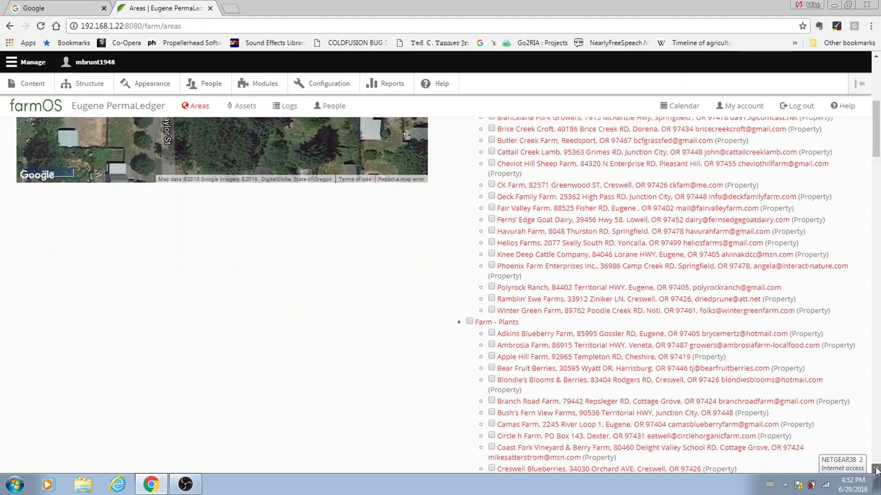
click(876, 469)
click(876, 470)
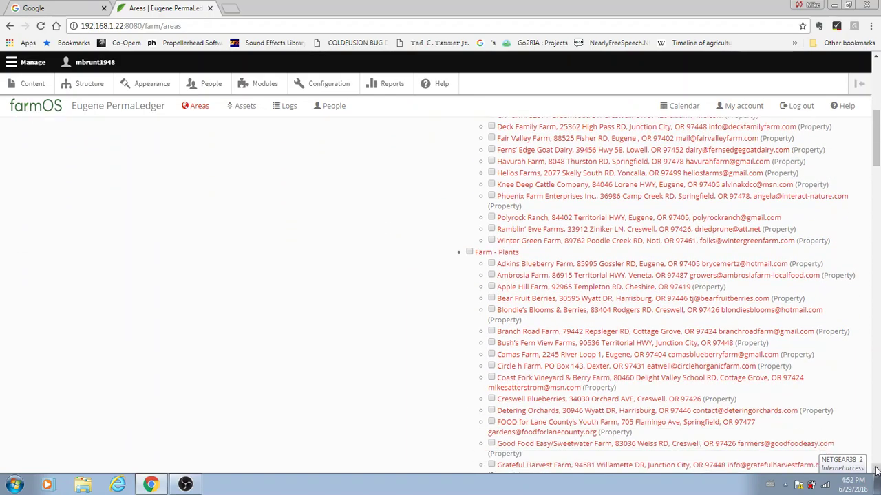
click(876, 469)
click(876, 469)
click(876, 469)
click(876, 470)
click(876, 470)
click(876, 469)
click(876, 469)
click(876, 469)
click(876, 469)
click(876, 470)
click(876, 469)
click(875, 470)
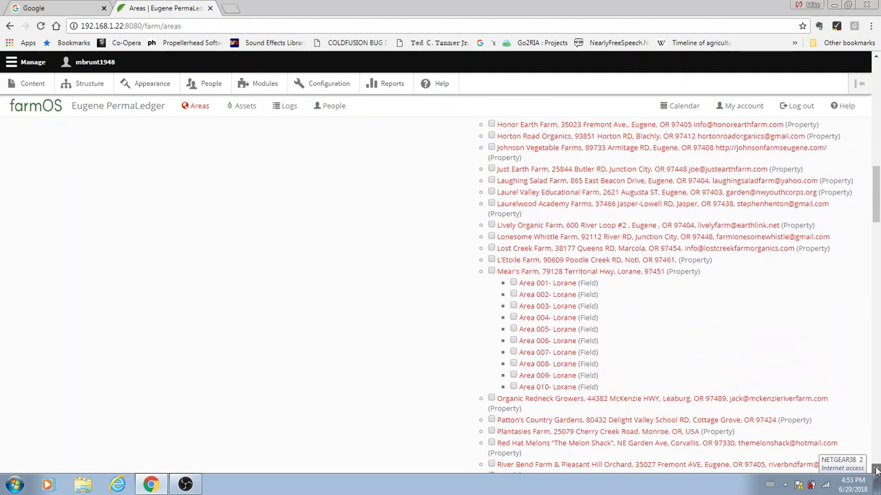
click(876, 469)
click(876, 469)
click(876, 469)
click(876, 469)
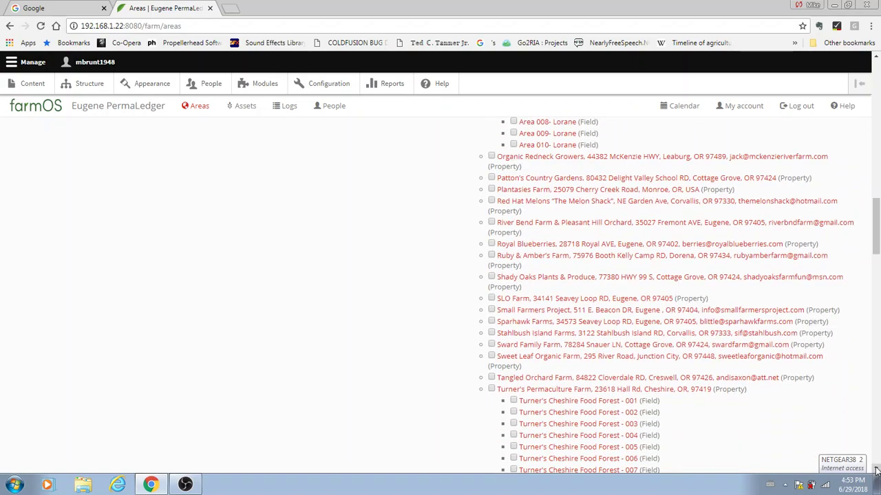
click(875, 469)
click(876, 469)
click(876, 469)
click(875, 469)
click(876, 470)
click(876, 470)
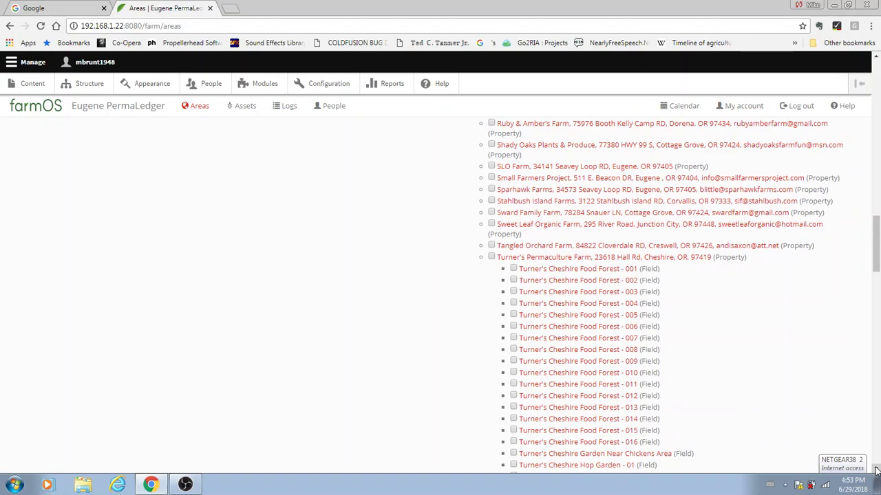
click(876, 469)
click(876, 469)
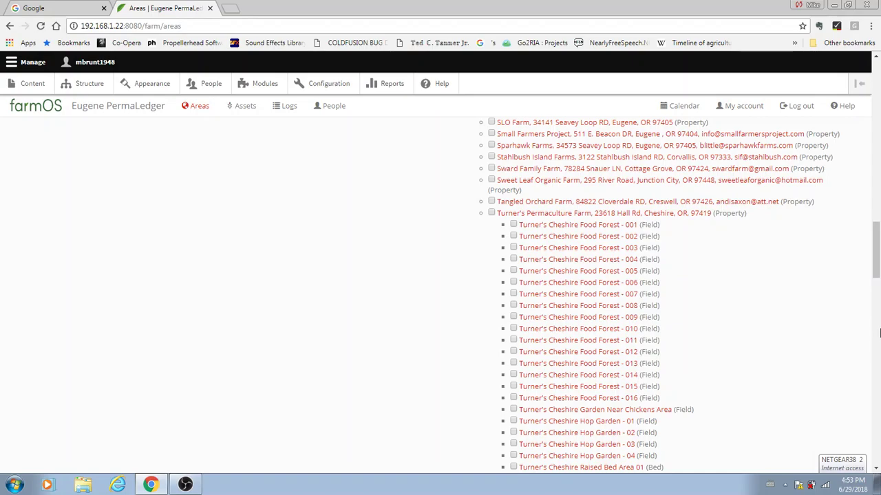
View the plantings of Raised Bed - 01 in Area B of the first Farm - Urban property, and return to the areas list.
drag(878, 260, 878, 295)
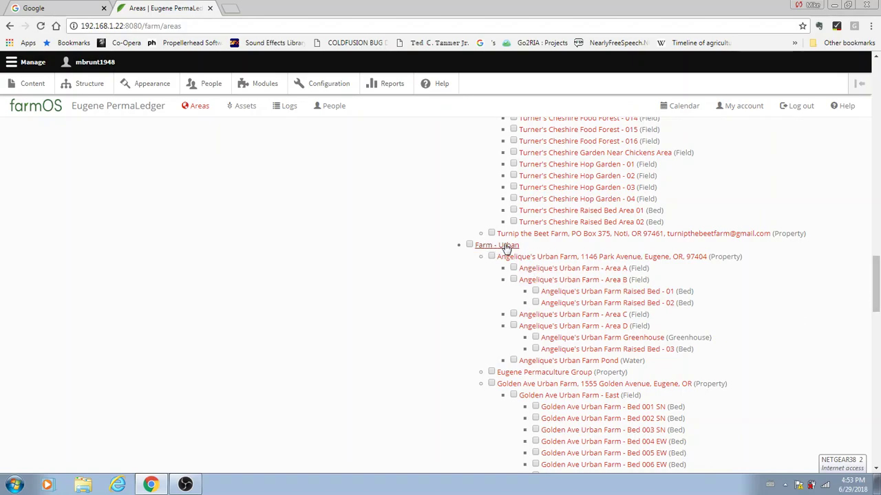
click(590, 294)
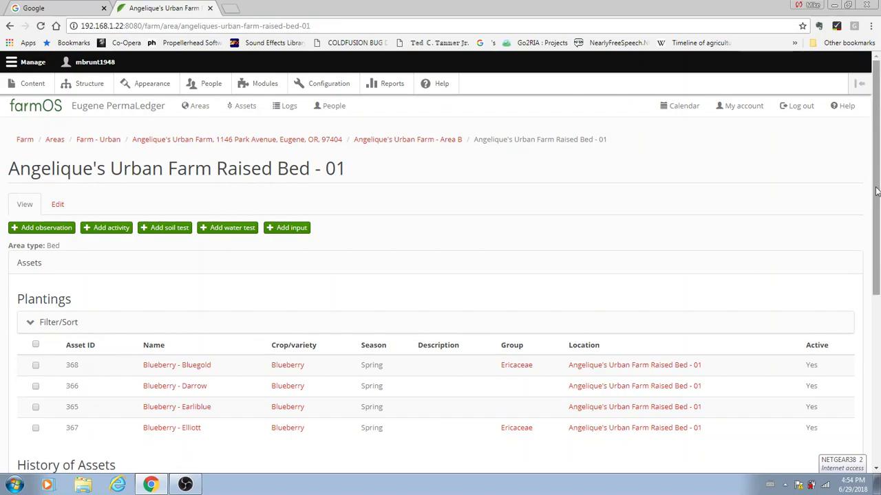
drag(876, 191, 878, 231)
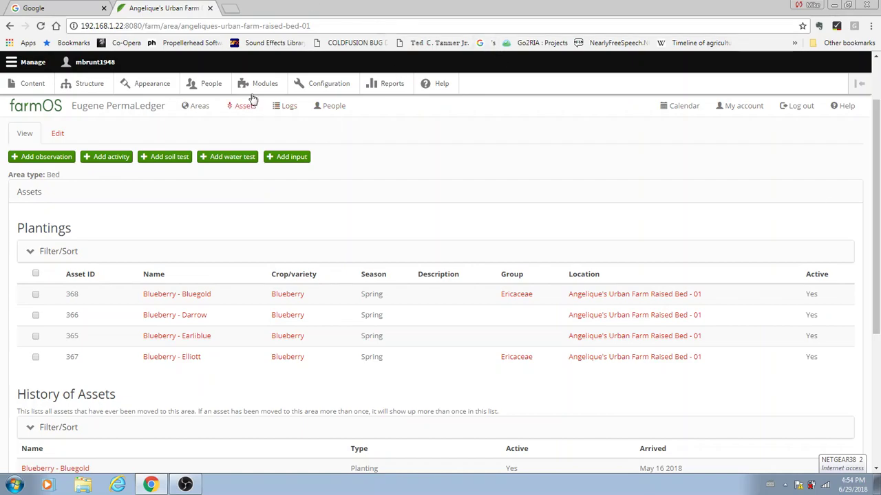
click(9, 27)
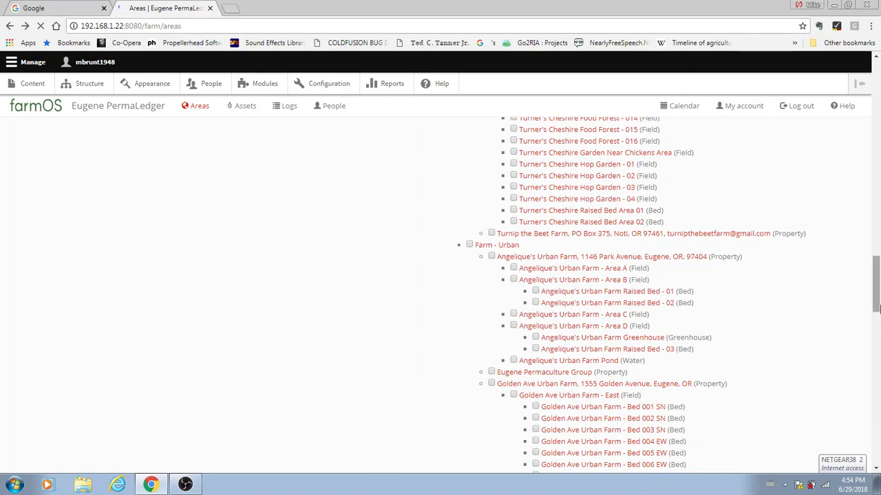
Open Golden Ave Urban Farm - Bed 001 SN and review its plantings and history of assets.
drag(877, 306, 876, 339)
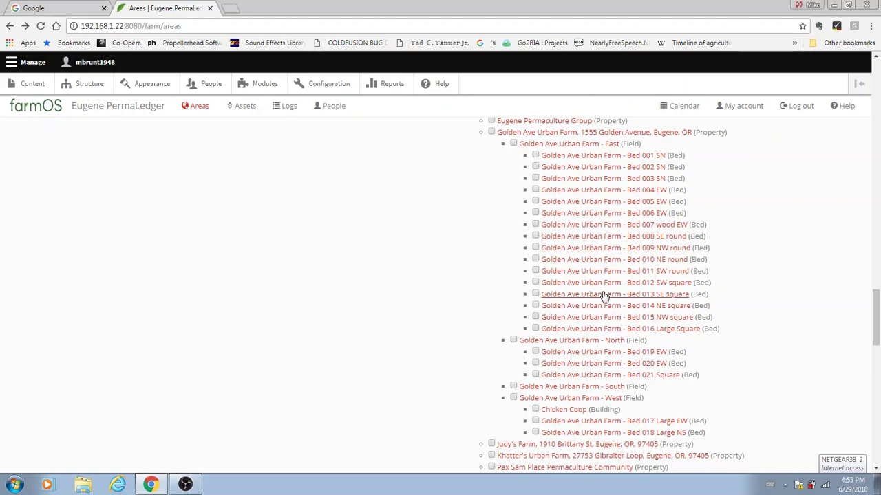
click(592, 159)
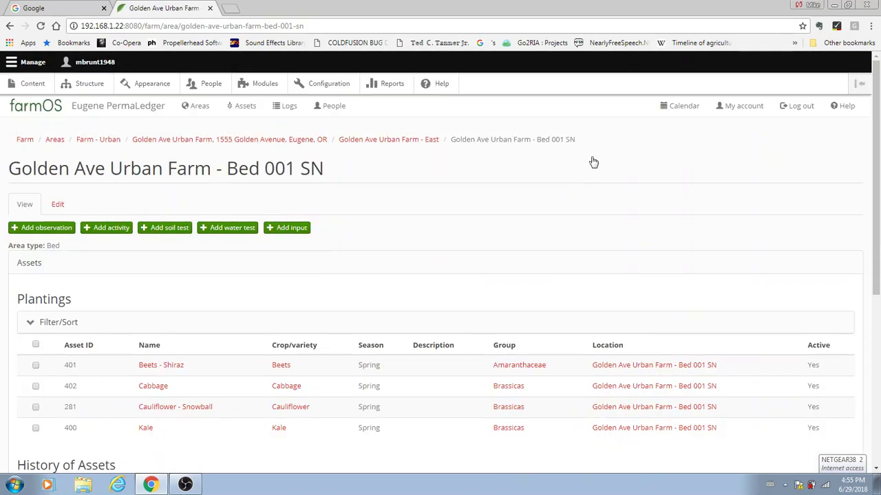
drag(878, 214, 879, 267)
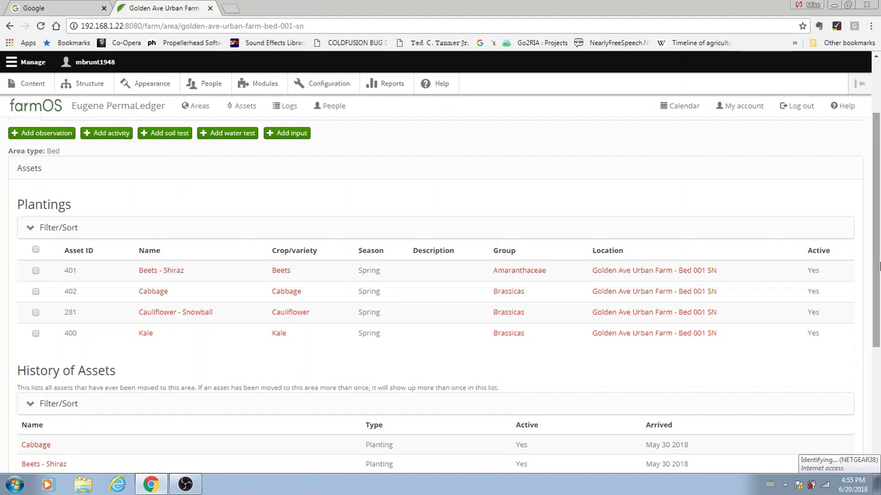
drag(879, 266, 879, 340)
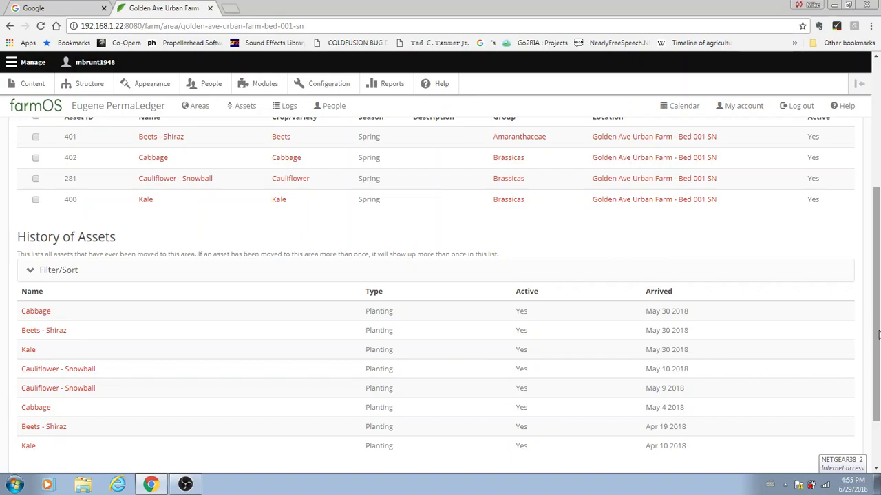
drag(875, 324, 878, 180)
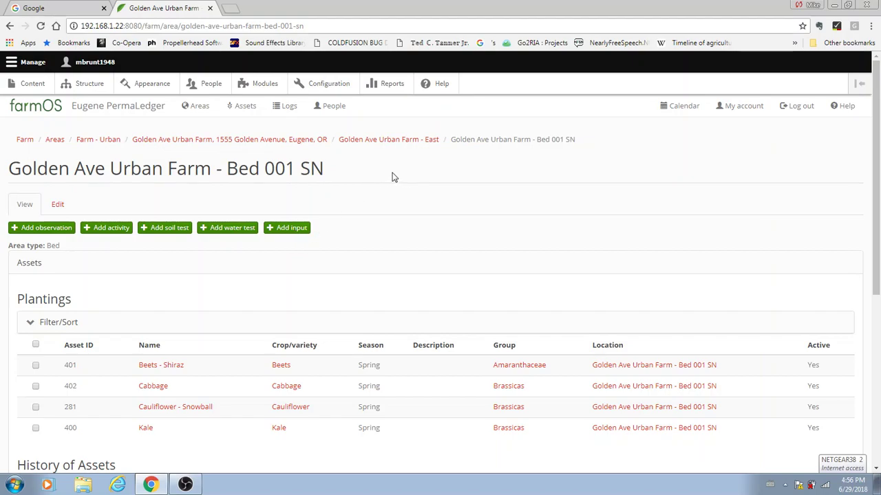
Open the farm's assets and show only the plantings.
click(246, 108)
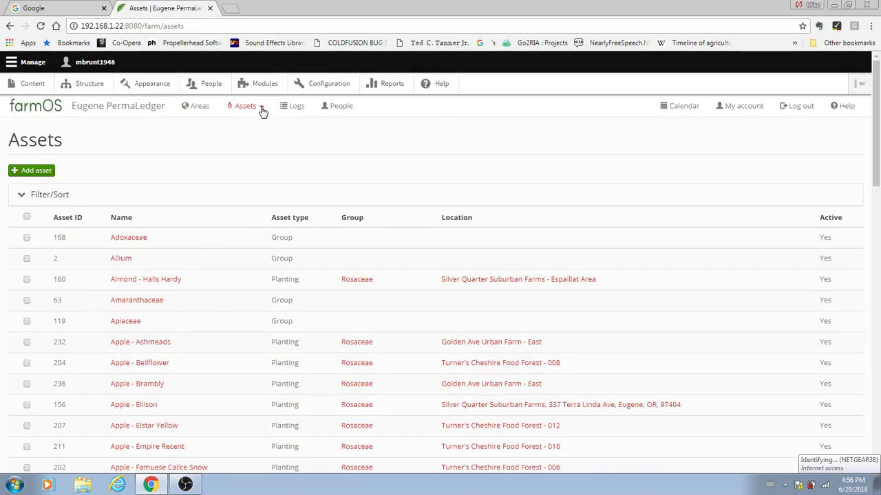
click(261, 108)
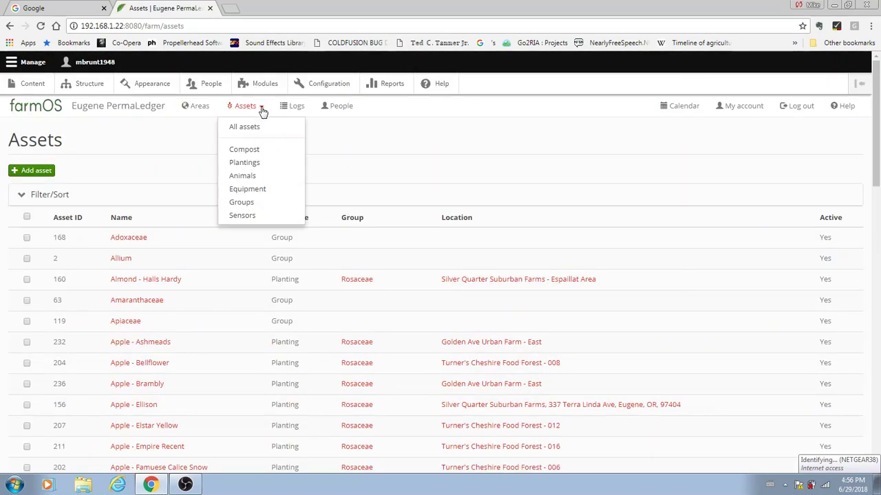
click(248, 166)
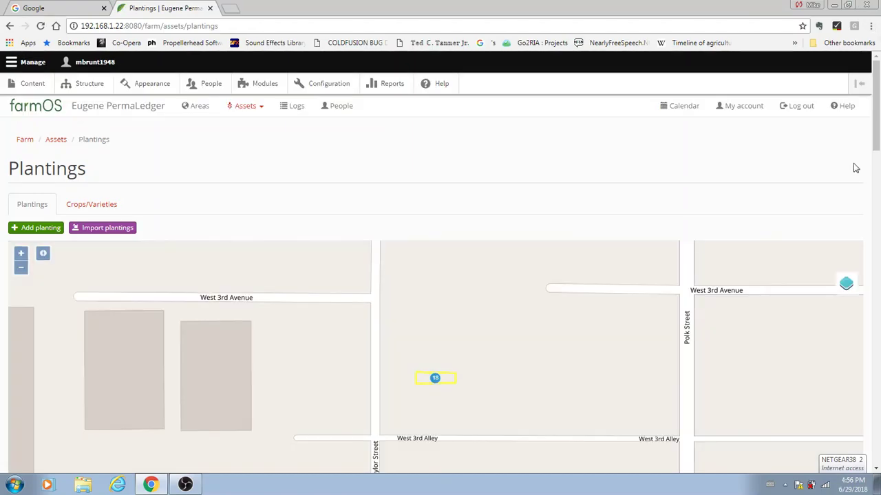
Review the logs of the Apple - Fuji planting with asset ID 190, and return to the plantings list.
drag(875, 142, 878, 231)
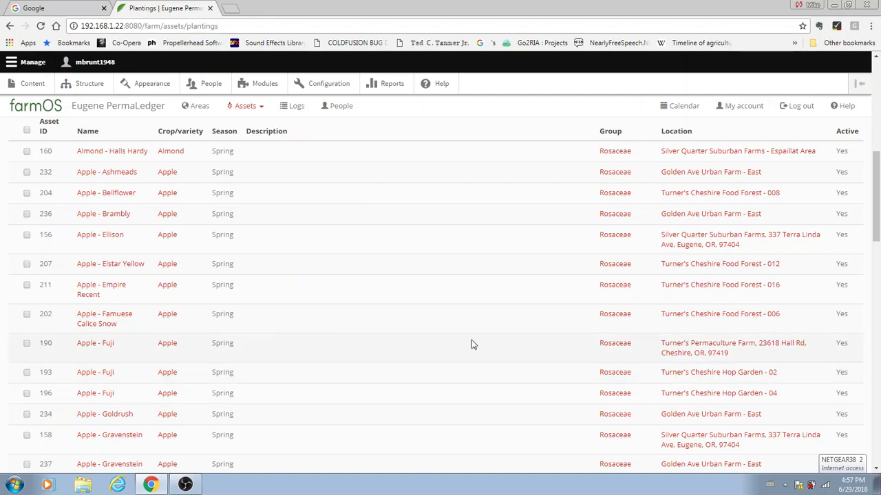
click(92, 345)
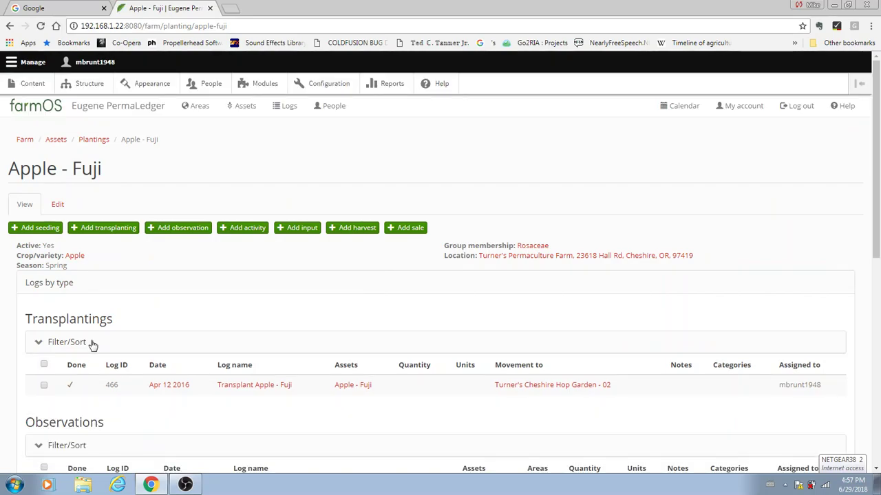
drag(876, 133, 879, 187)
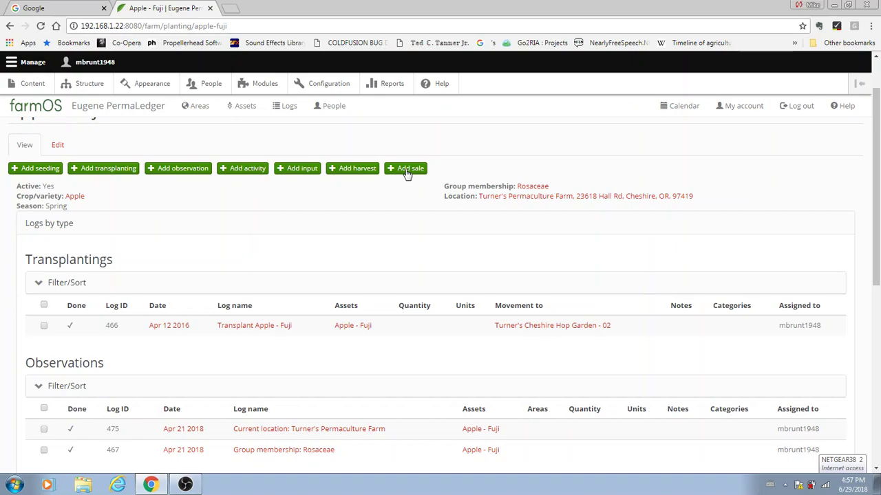
click(11, 26)
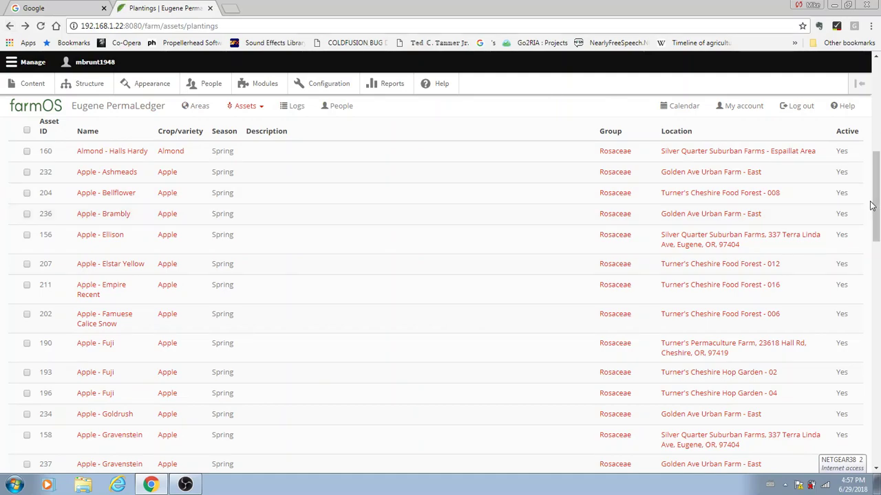
Review the Basil crop's growing details and plantings, and return to the plantings list.
drag(878, 193, 879, 350)
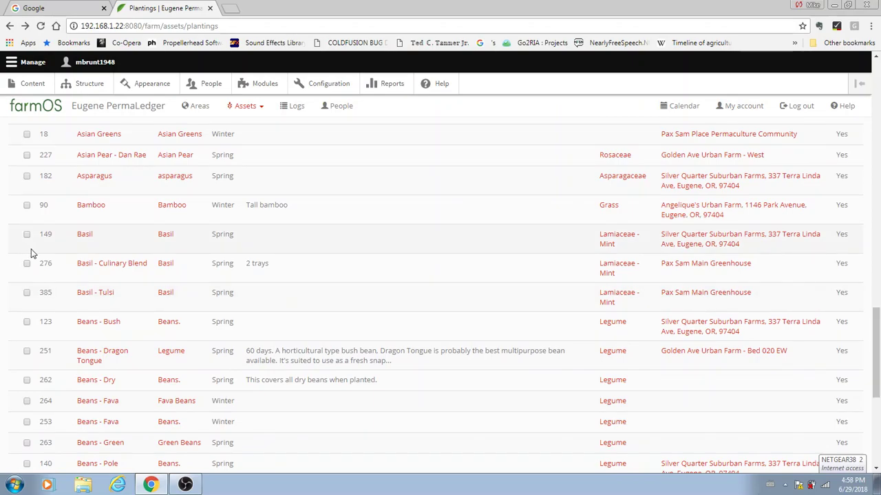
click(164, 237)
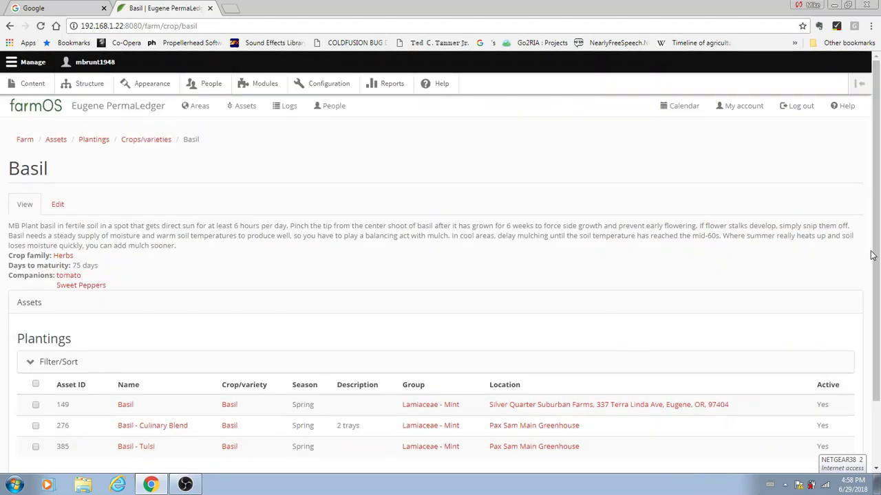
drag(877, 257, 878, 328)
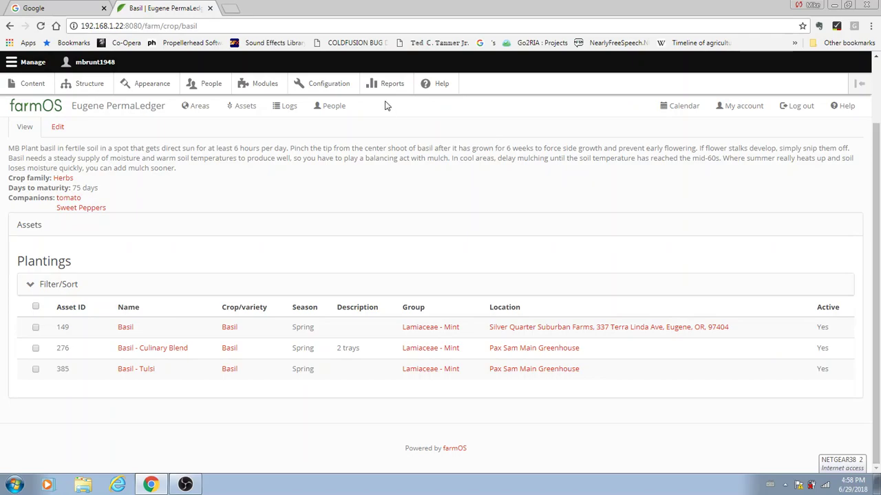
click(9, 28)
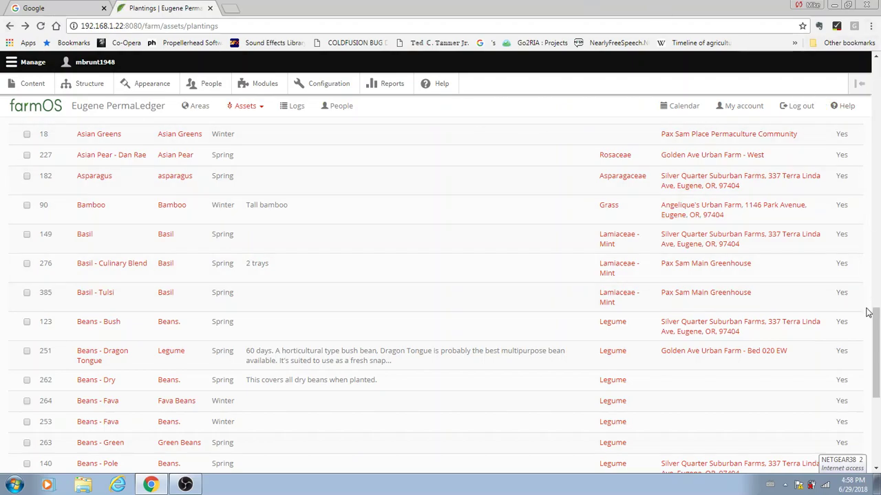
Open the Apple crop from the plantings list and look through all its plantings and their locations.
scroll(878, 329, up, 1)
drag(878, 329, 878, 241)
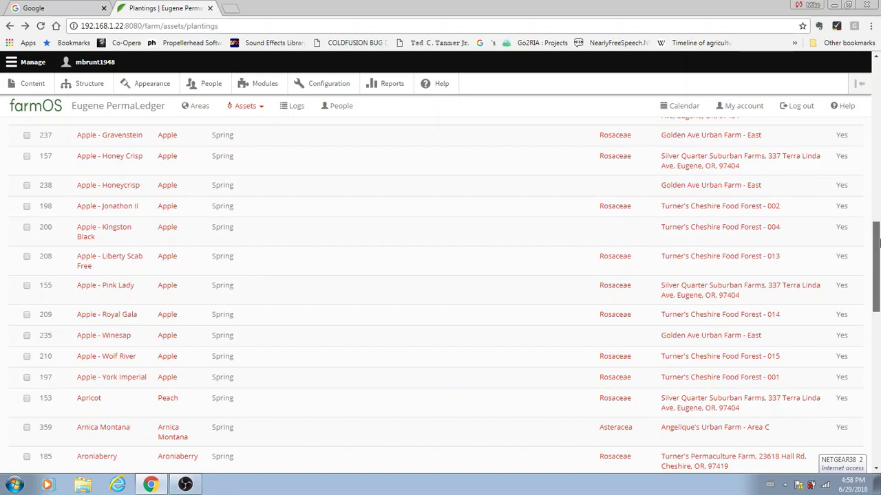
click(168, 188)
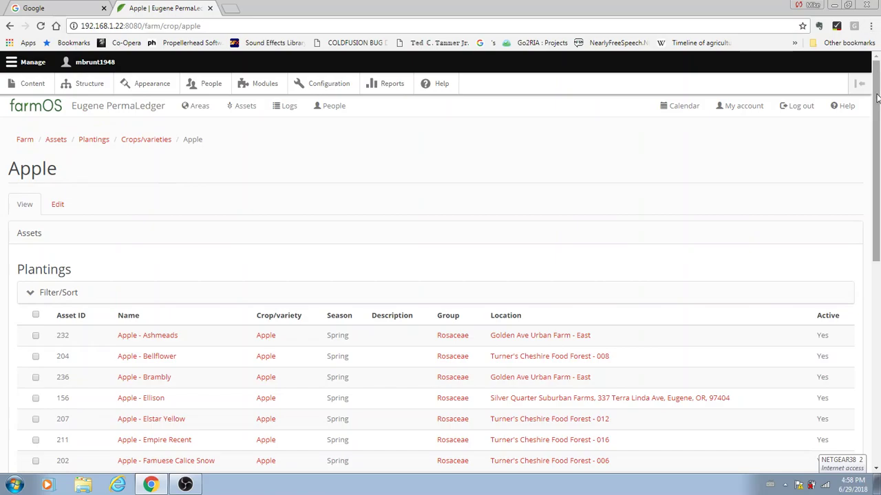
drag(877, 98, 878, 188)
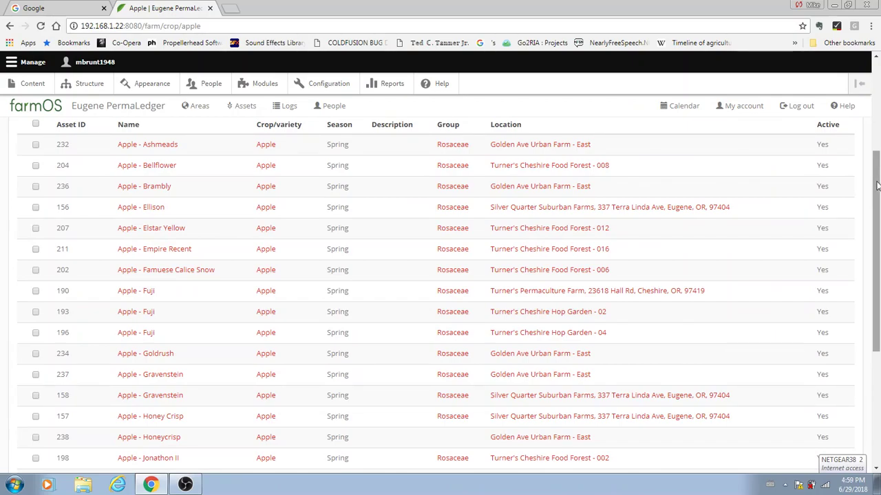
drag(876, 220, 878, 293)
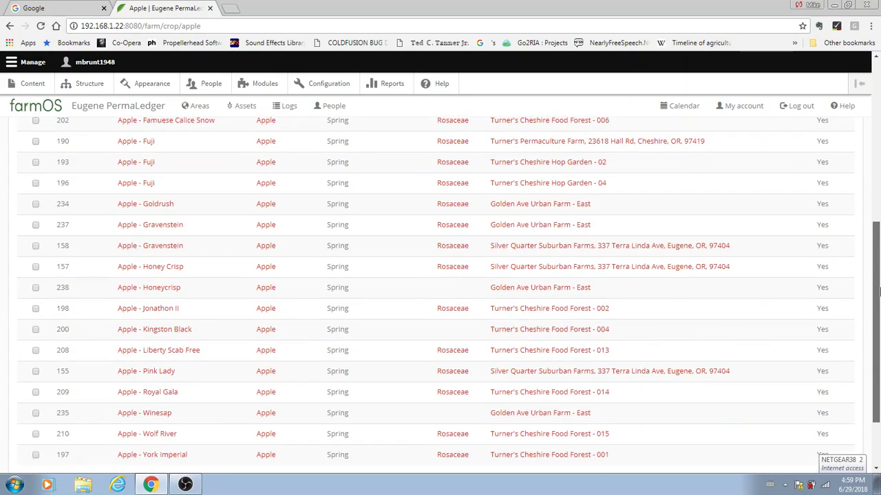
Open the farm's logs and look through the first page of entries down to its end.
drag(878, 293, 878, 214)
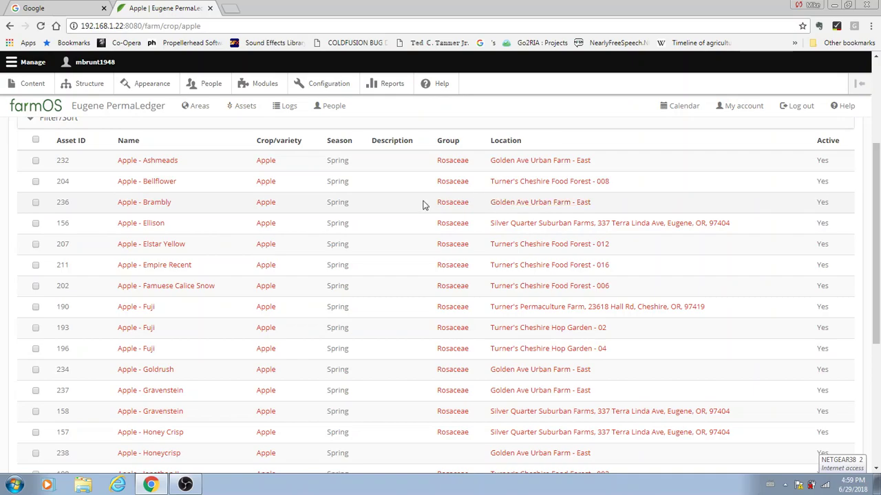
click(289, 109)
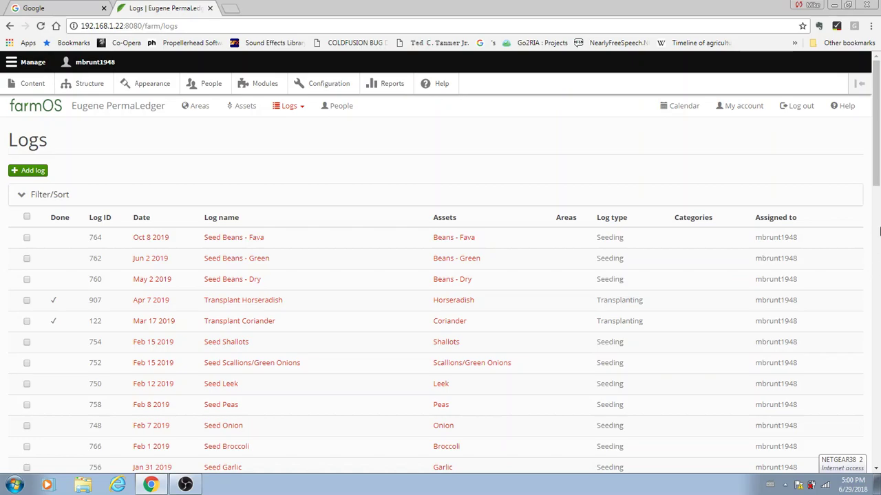
scroll(877, 175, down, 1)
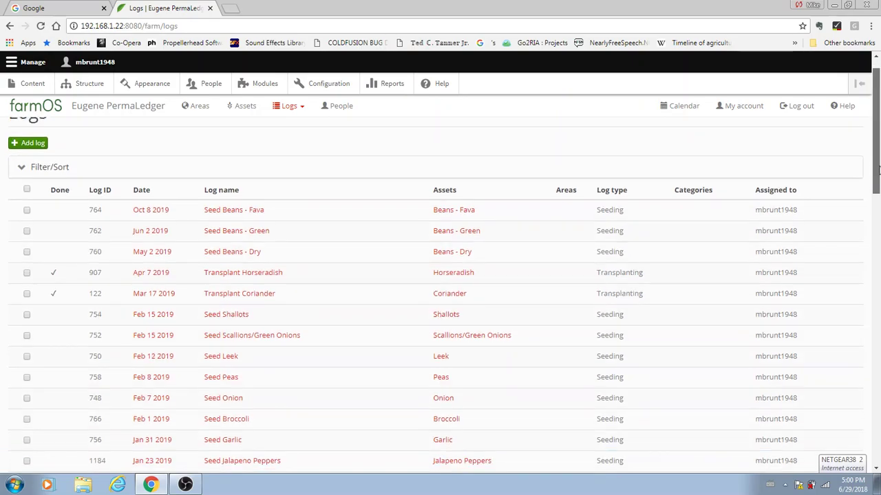
drag(877, 171, 878, 416)
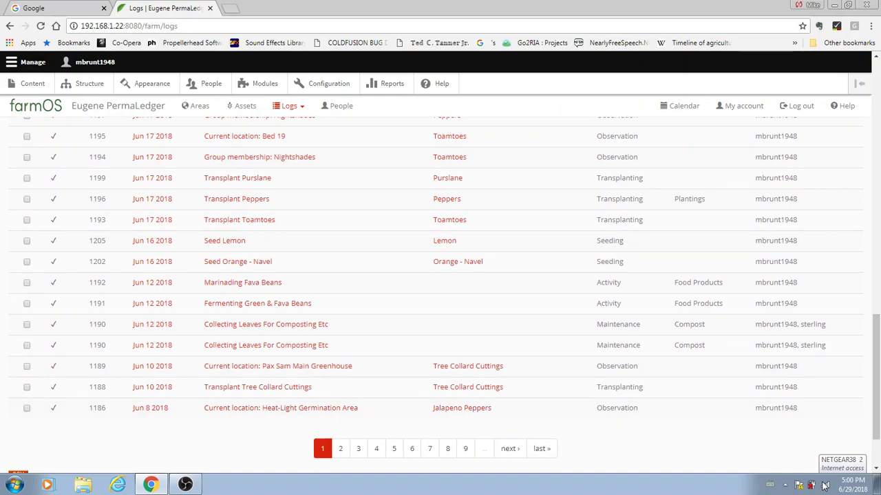
Go to page 8 of the logs and review the available filters, including the full list of log types.
click(451, 455)
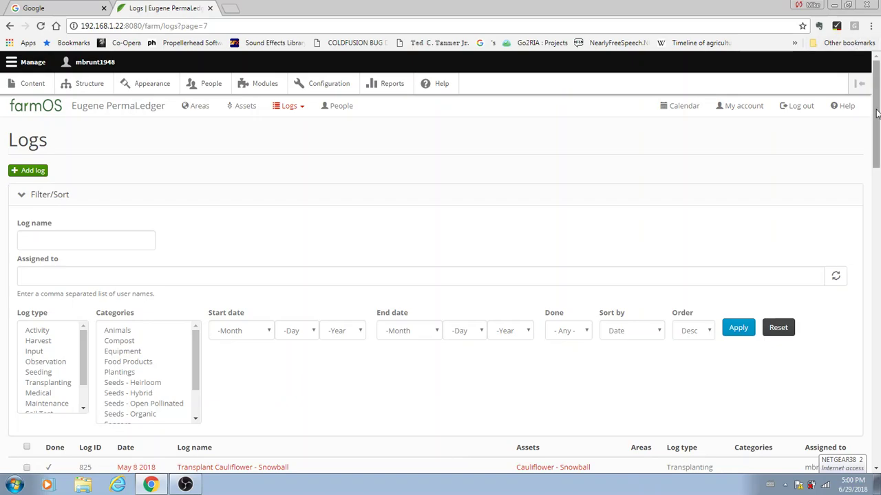
scroll(878, 132, down, 1)
mouse_move(878, 132)
mouse_down()
mouse_move(879, 262)
mouse_move(879, 143)
mouse_up()
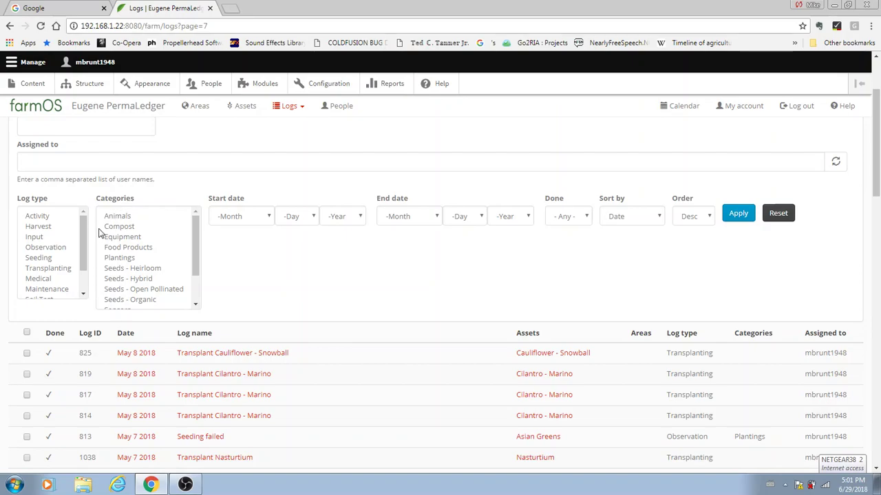
drag(84, 237, 84, 263)
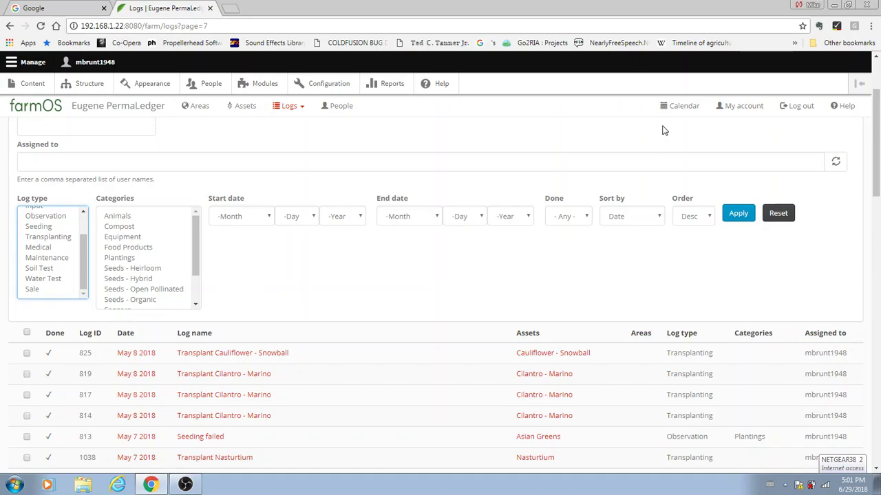
Open the farm calendar and look through the logged events for June 2018.
click(686, 109)
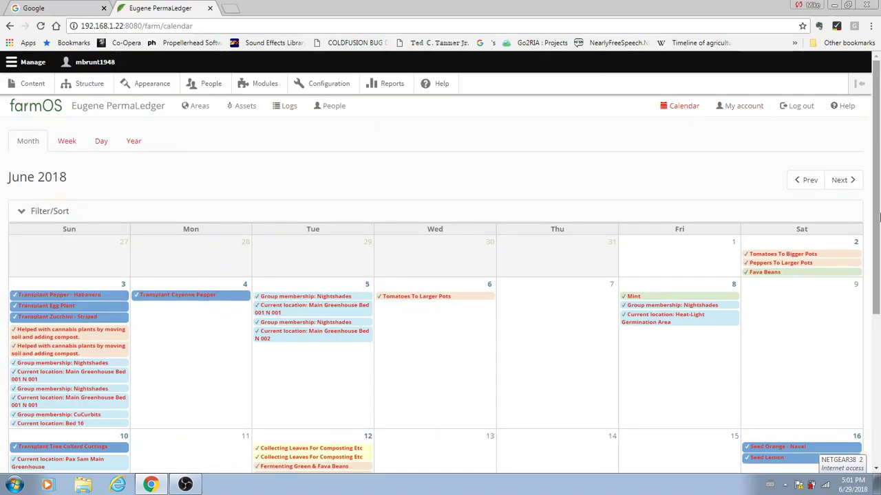
drag(878, 255, 878, 350)
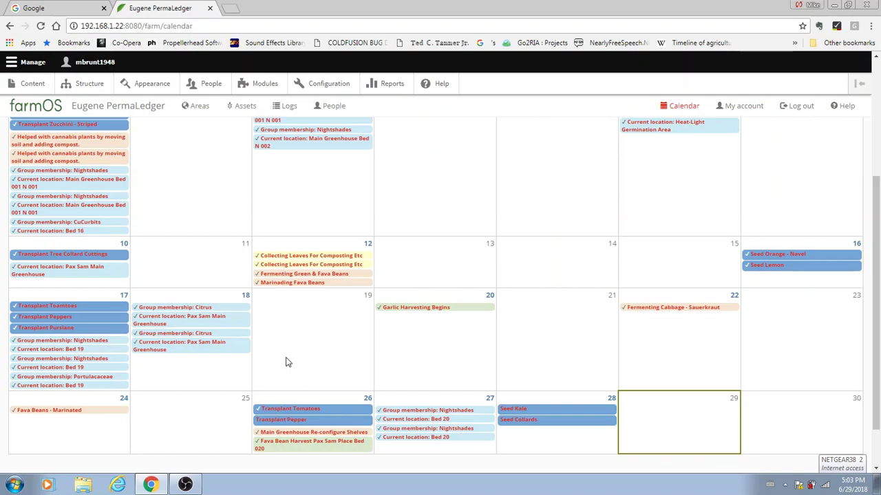
key(alt+Tab)
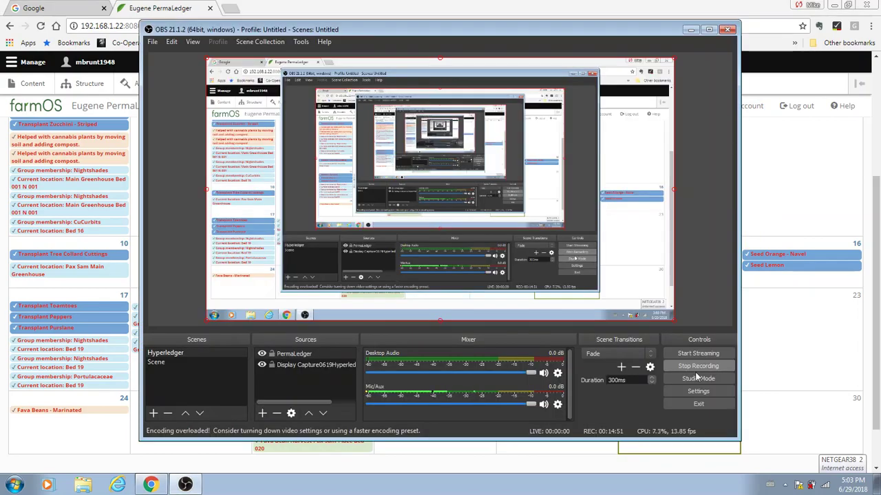